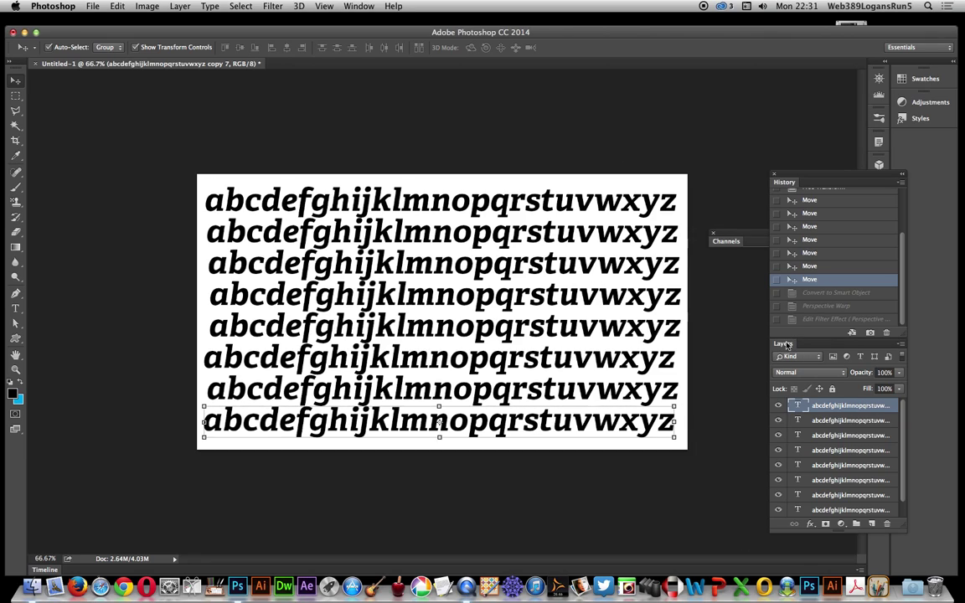
Float the Layers panel out of the dock and select all eight alphabet text layers.
left_click_drag(787, 350, 730, 320)
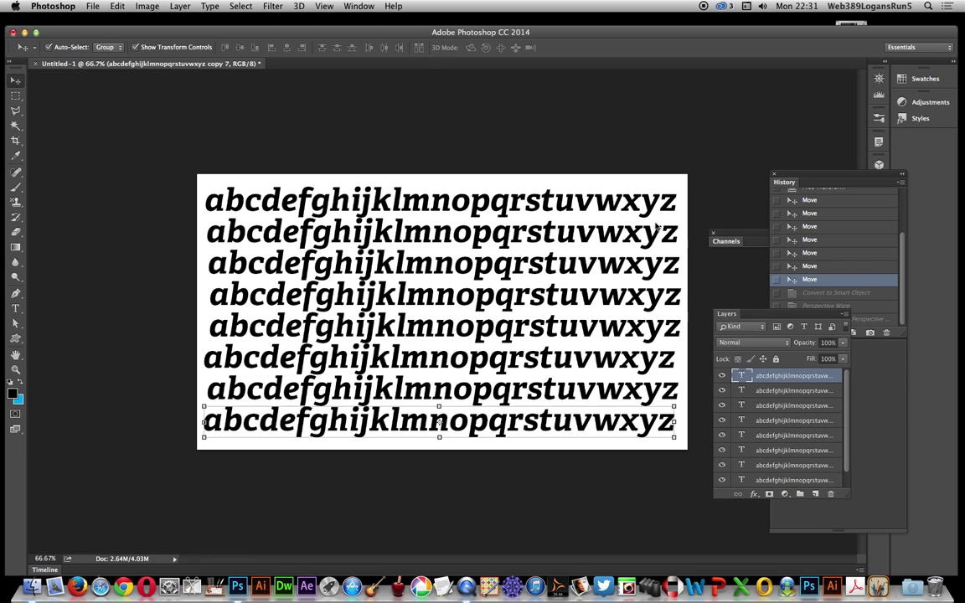
scroll(778, 408, "down", 1)
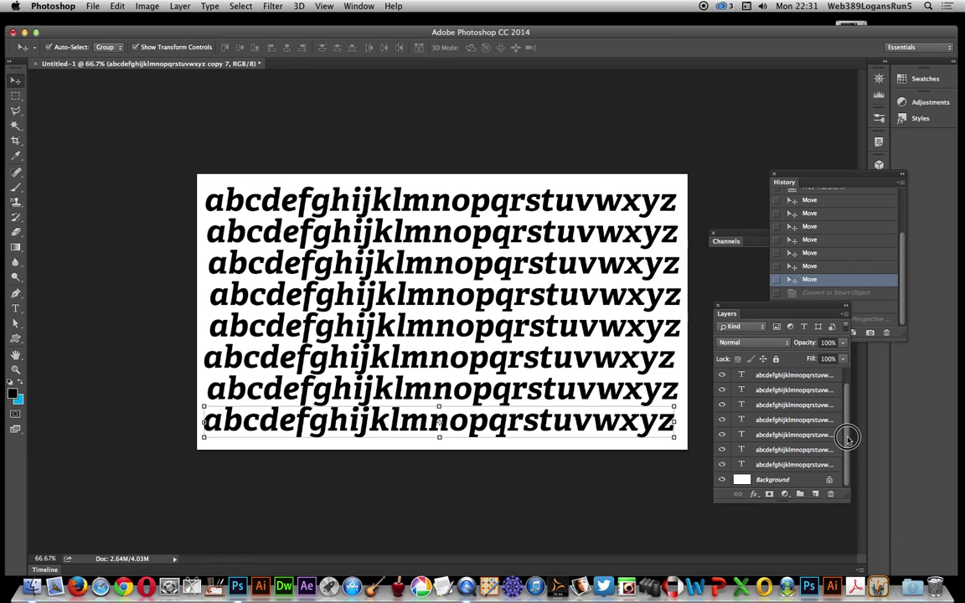
left_click(800, 468, "shift")
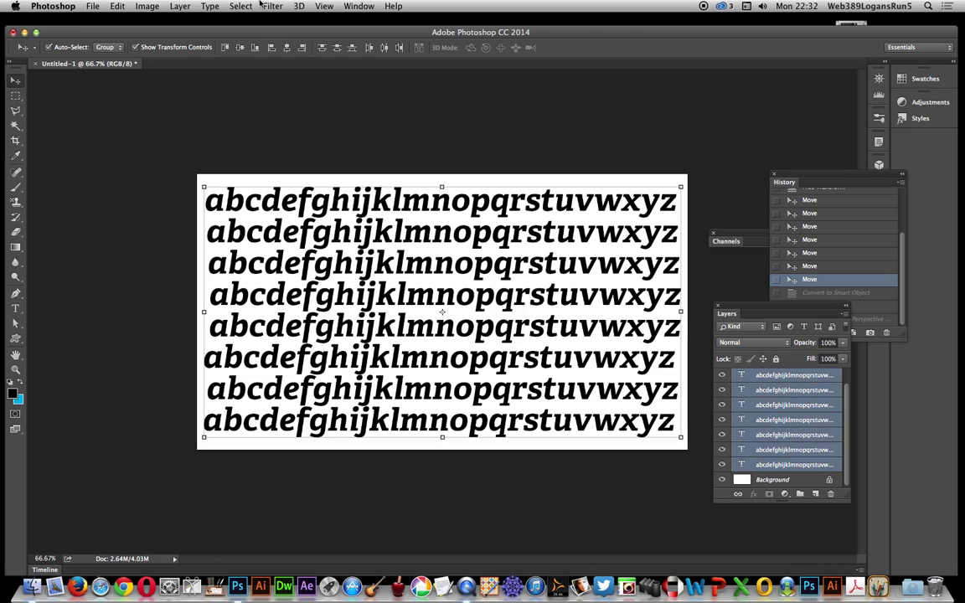
Convert the eight selected text layers into one layer with Layer > Smart Objects > Convert to Smart Object.
left_click(181, 7)
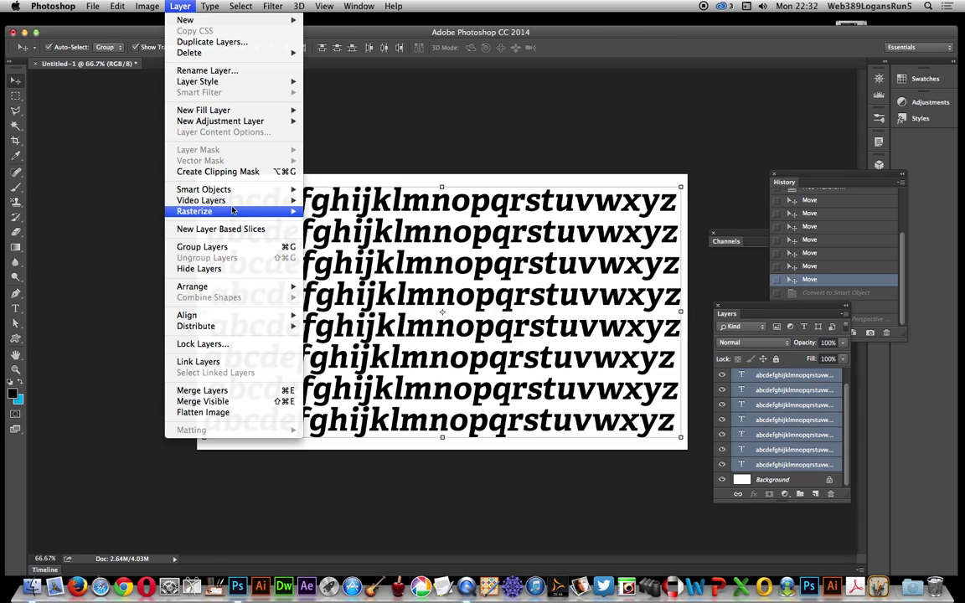
mouse_move(276, 190)
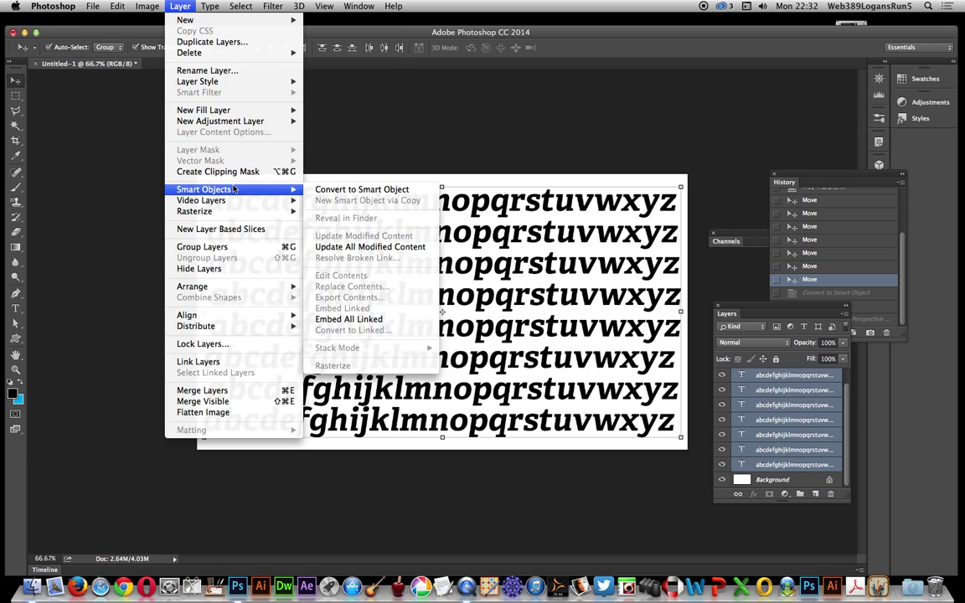
left_click(351, 190)
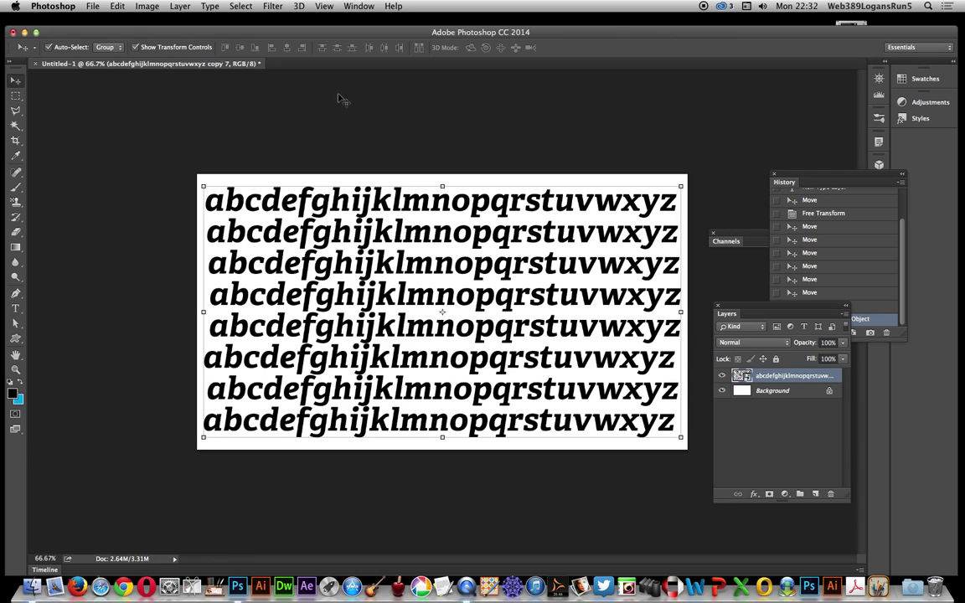
Launch Edit > Perspective Warp on the alphabet Smart Object layer.
left_click(118, 7)
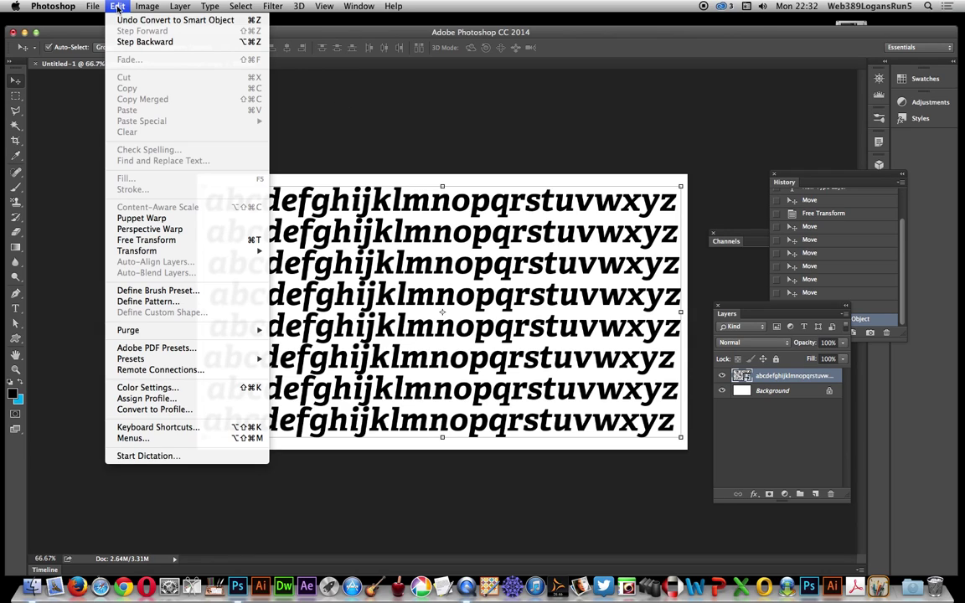
left_click(178, 229)
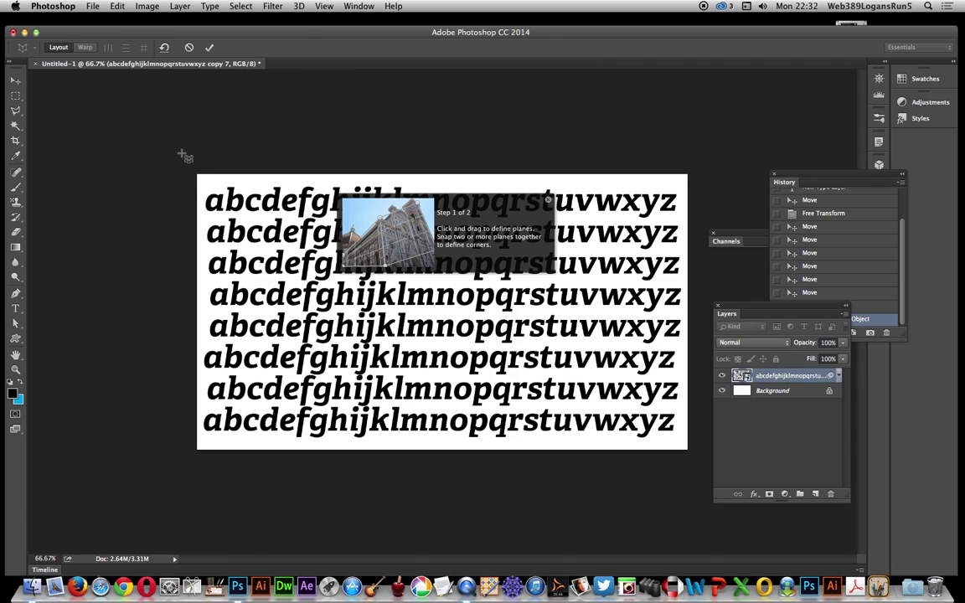
Draw three joined warp planes over letters a to o, stretched to the text's full height.
left_click_drag(181, 154, 279, 208)
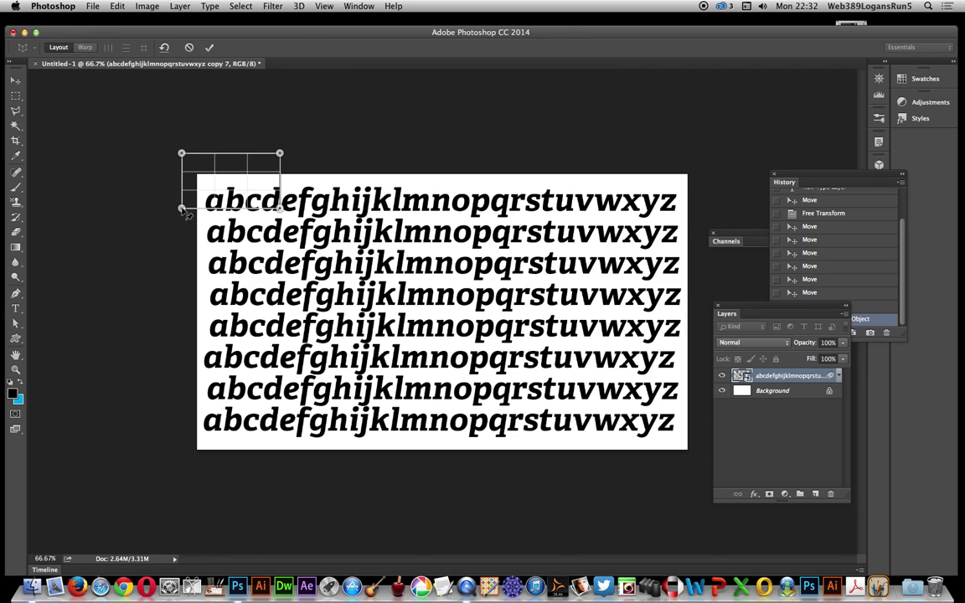
left_click_drag(182, 208, 186, 479)
left_click_drag(281, 209, 267, 466)
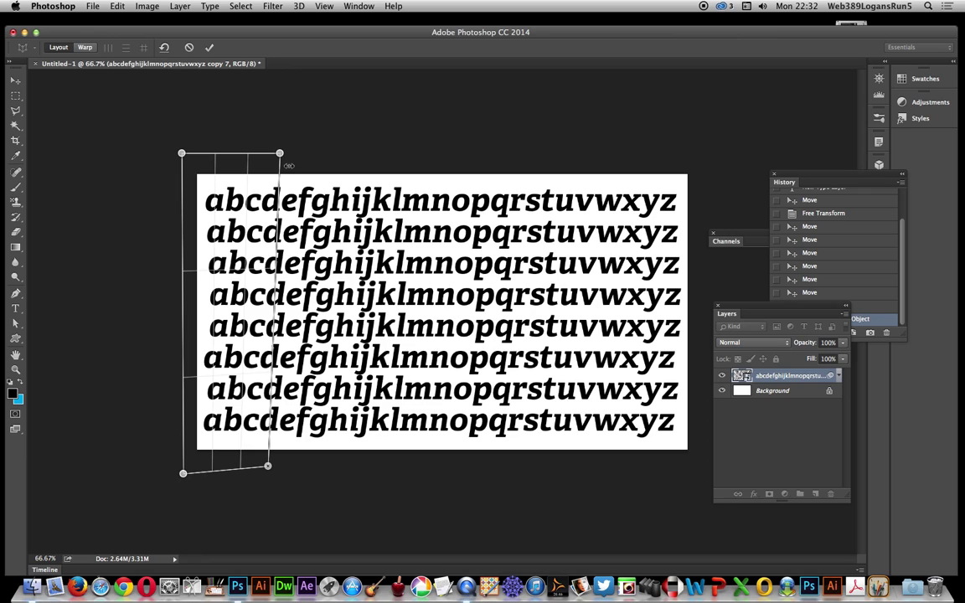
mouse_move(289, 165)
left_mouse_down()
mouse_move(385, 216)
mouse_move(279, 357)
mouse_move(267, 464)
left_mouse_up()
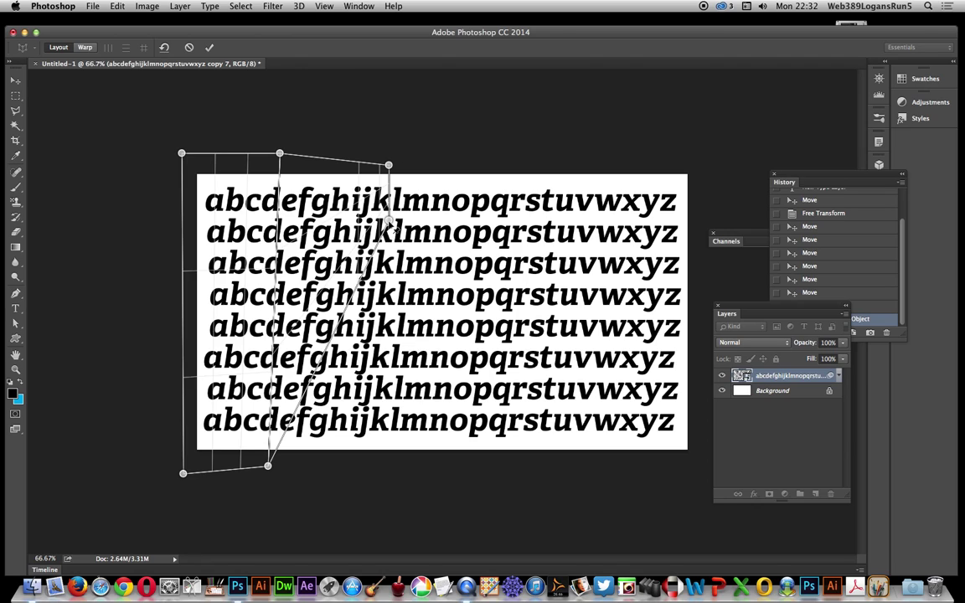
left_click_drag(349, 201, 361, 463)
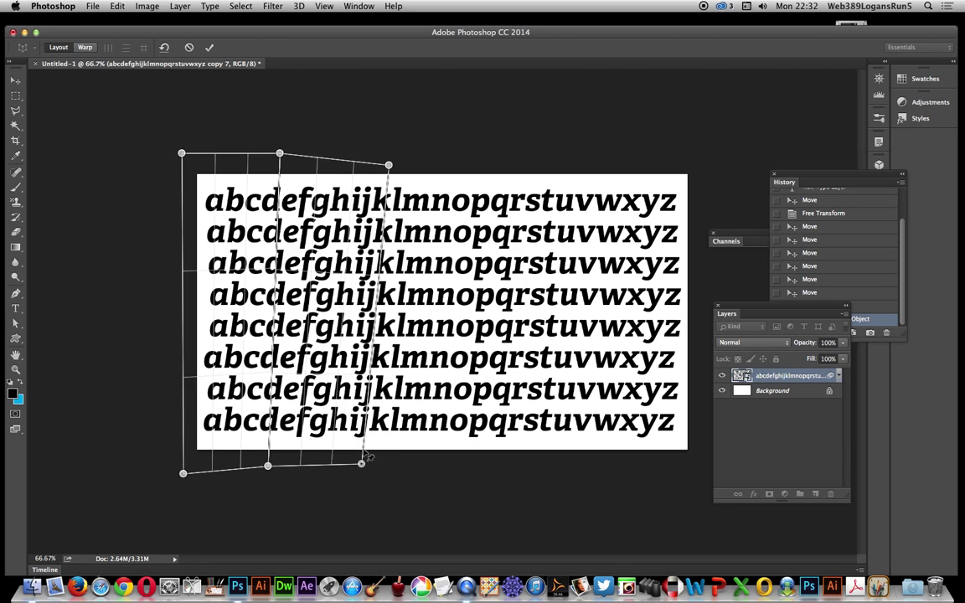
left_click_drag(393, 171, 471, 206)
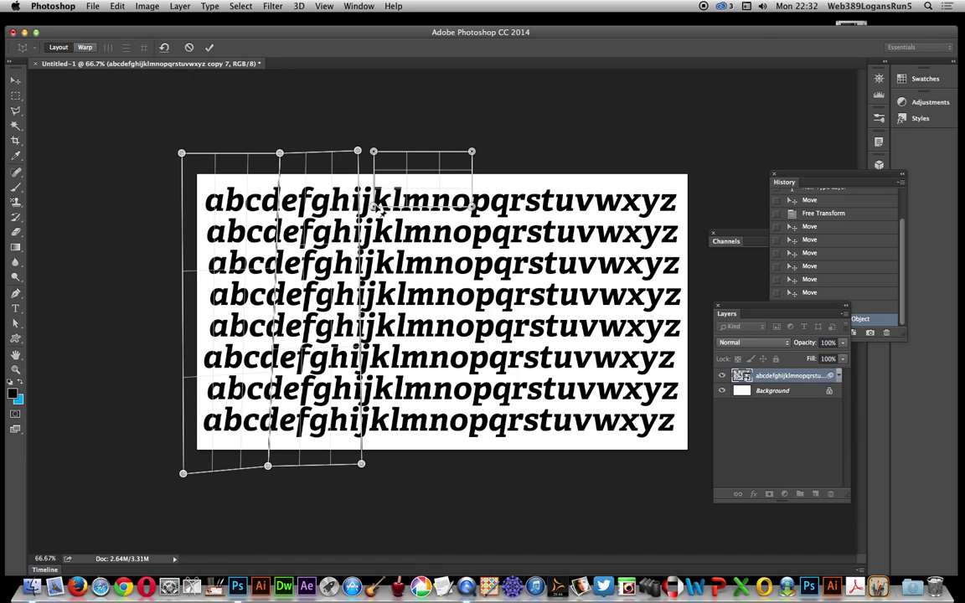
left_click_drag(376, 206, 456, 465)
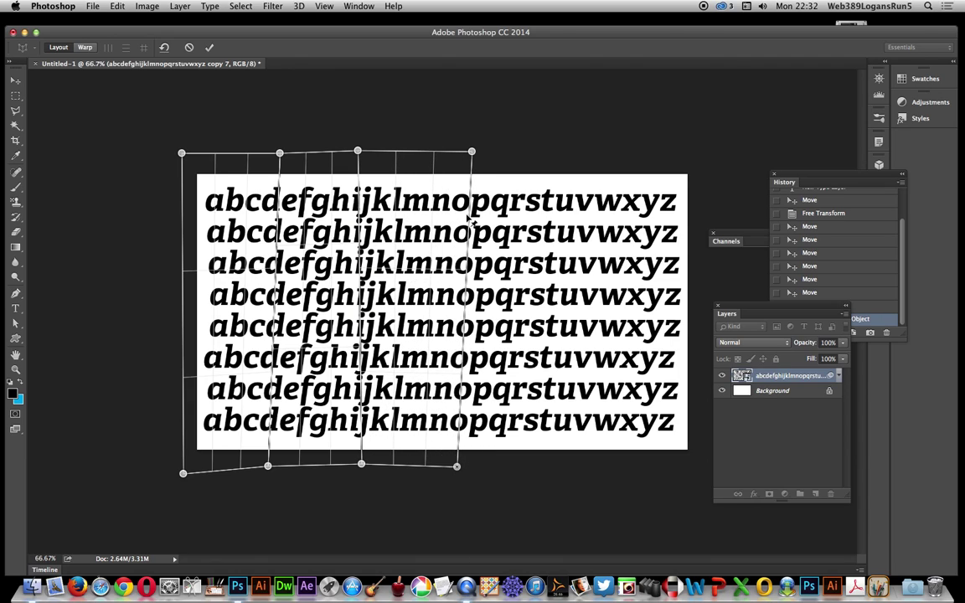
Add a fourth warp plane over letters q to v, snapped to the grid and stretched down.
left_click_drag(489, 155, 586, 212)
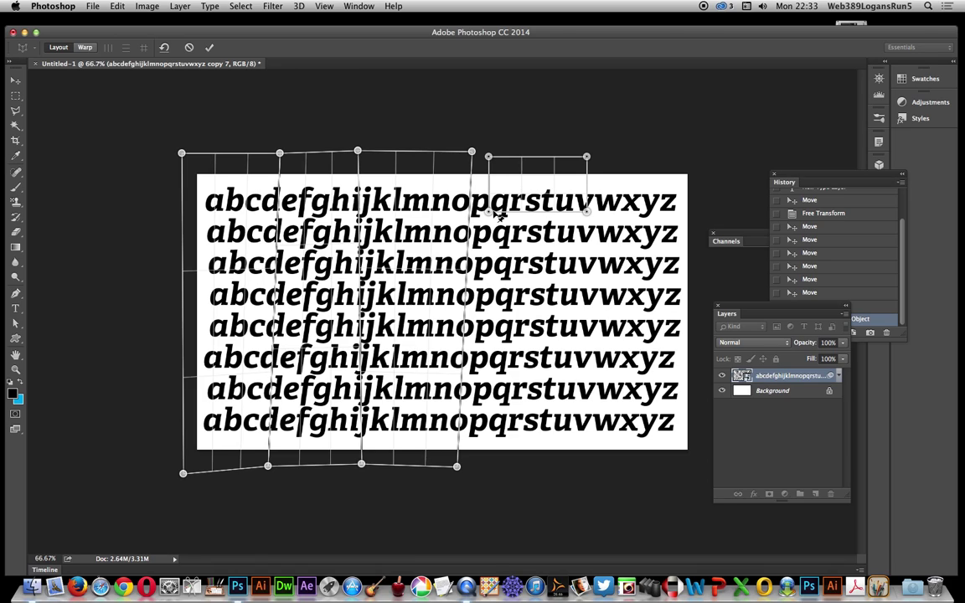
left_click_drag(490, 211, 457, 465)
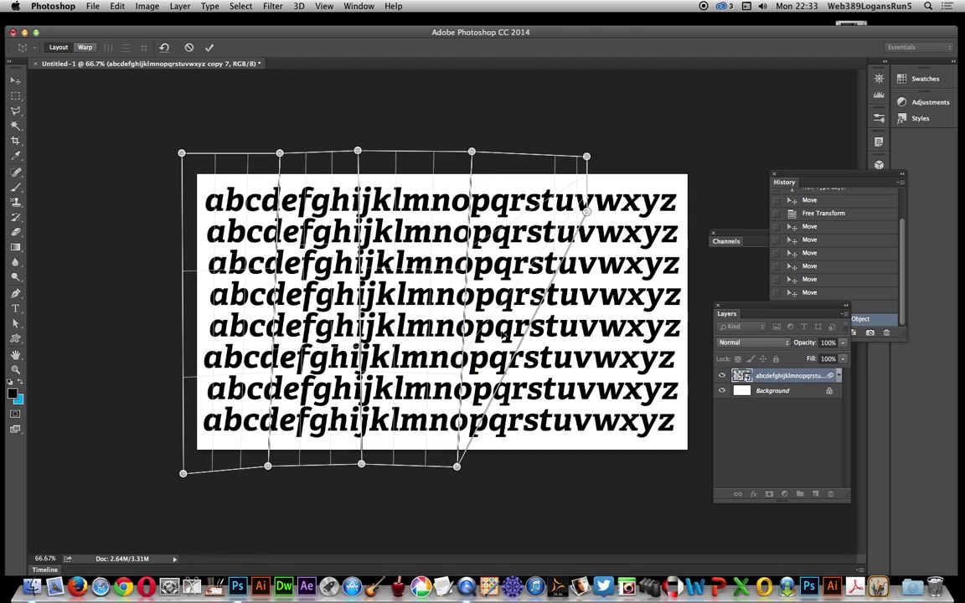
left_click_drag(588, 212, 549, 468)
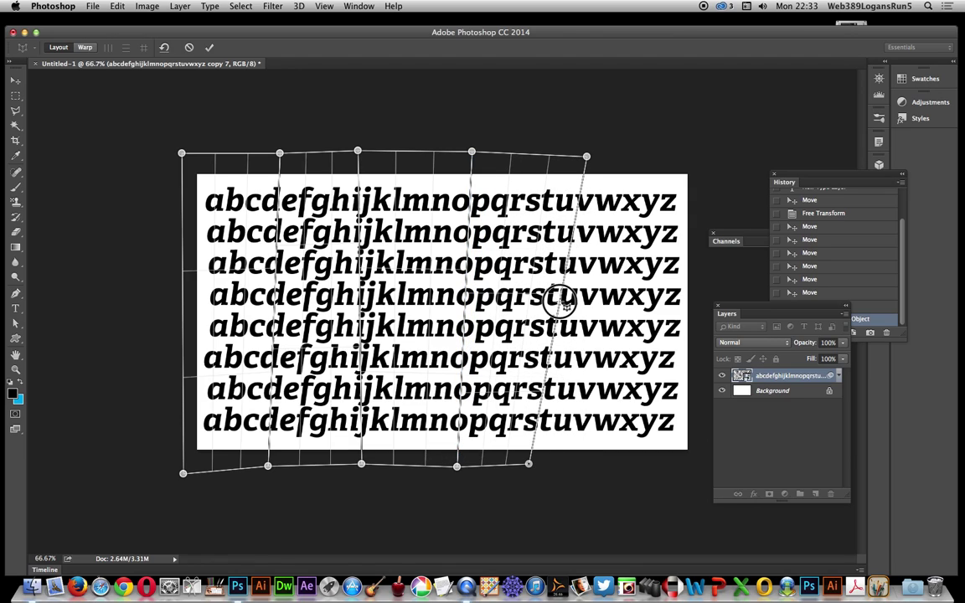
left_click_drag(566, 295, 526, 320)
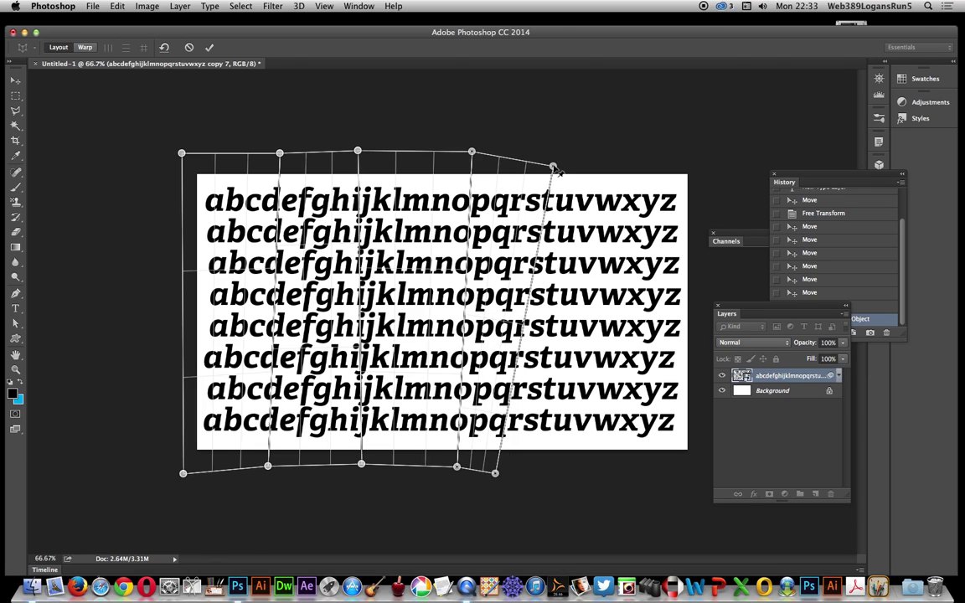
left_click_drag(553, 167, 636, 213)
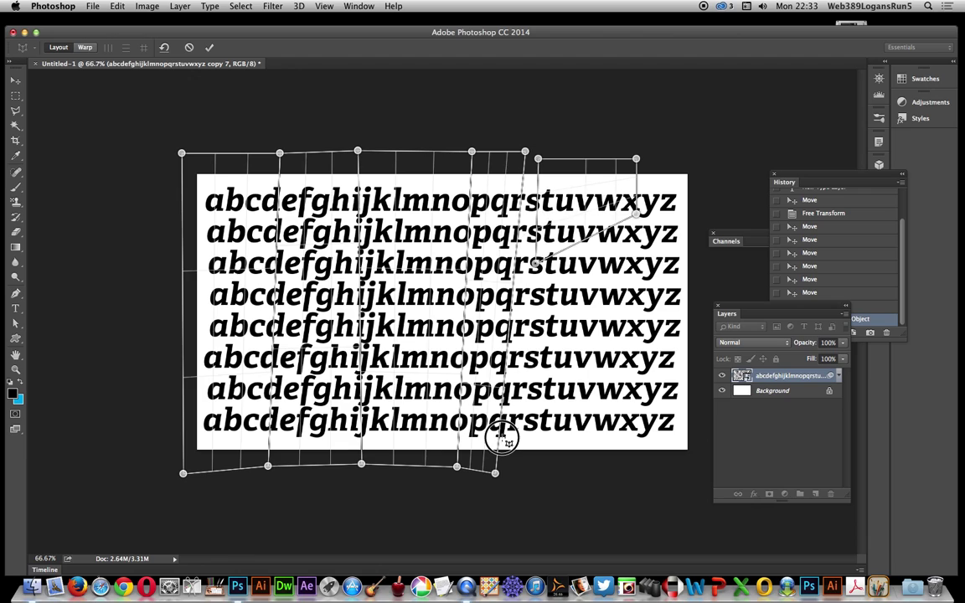
Add two more planes at the right end, joined to the grid and stretched over the text through z.
left_click_drag(502, 437, 495, 474)
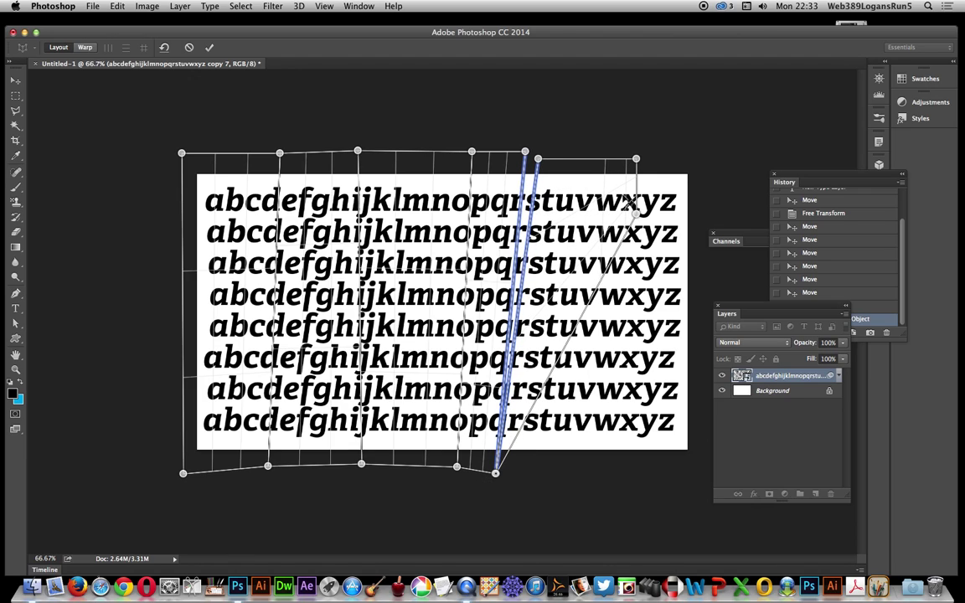
left_click_drag(635, 214, 571, 465)
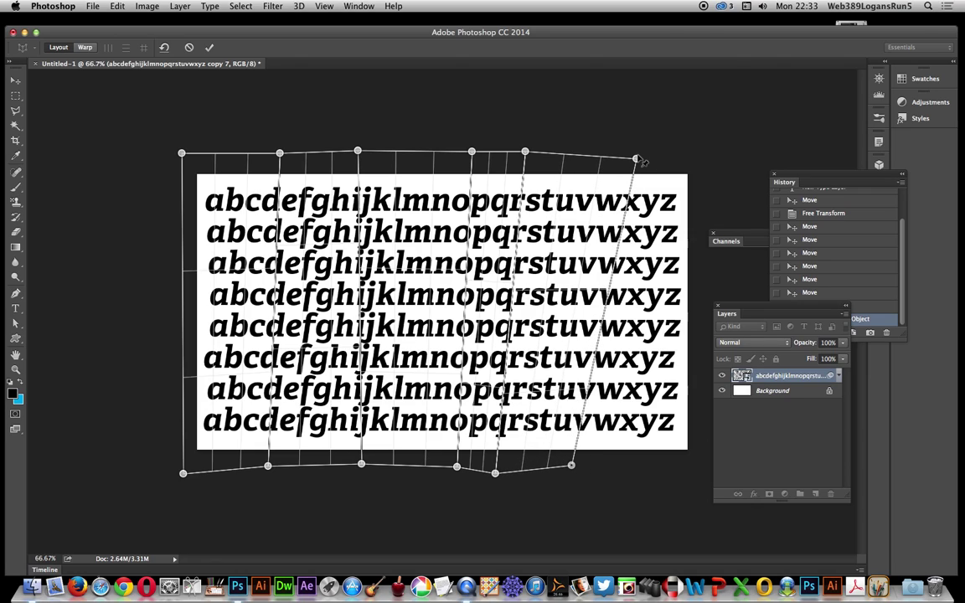
left_click_drag(636, 158, 598, 155)
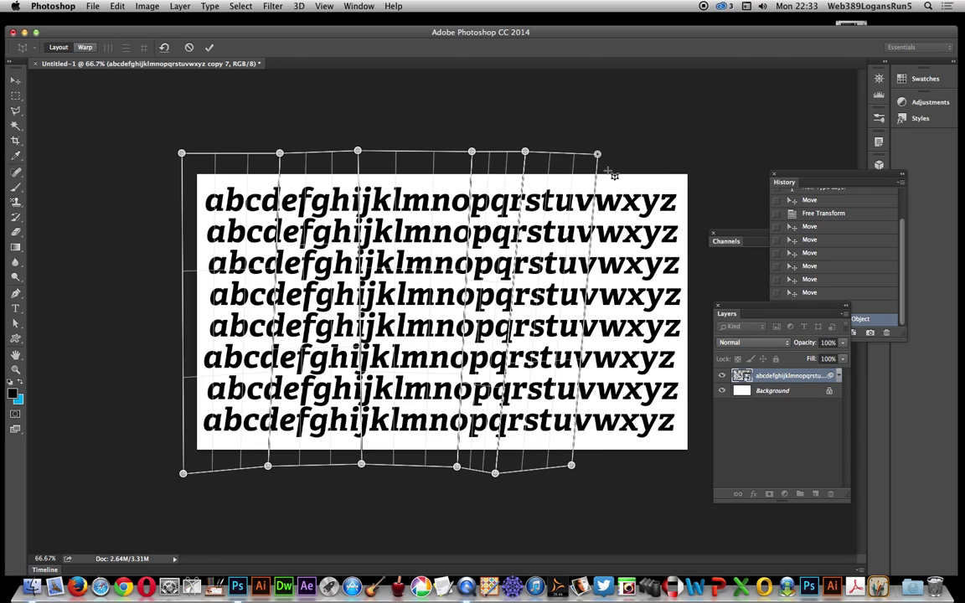
left_click(609, 161)
left_click_drag(609, 216, 571, 465)
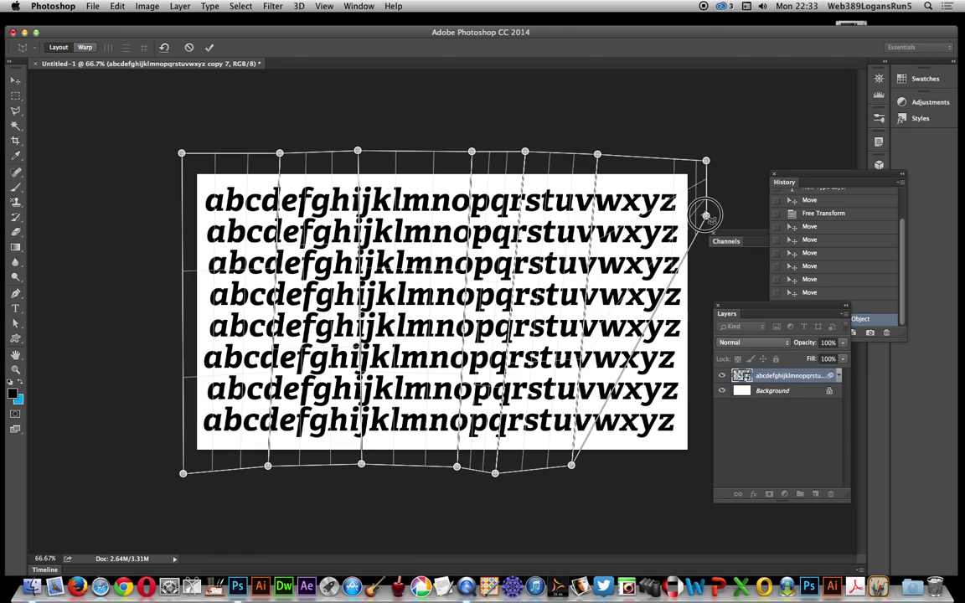
left_click_drag(708, 215, 691, 460)
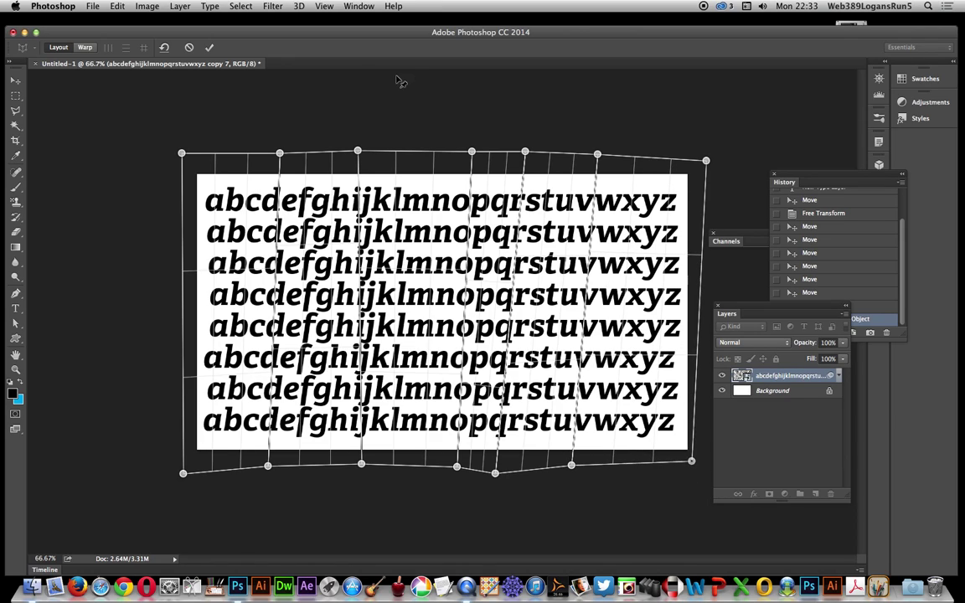
In Warp mode, drag the top grid pins to fold the text through the opq and qrstuv columns.
left_click(85, 48)
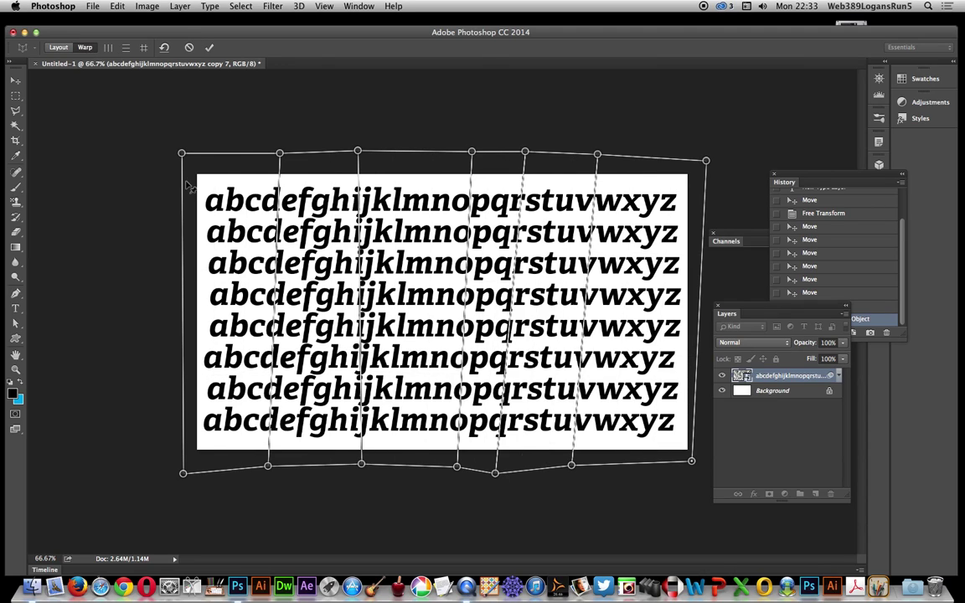
left_click_drag(181, 153, 170, 125)
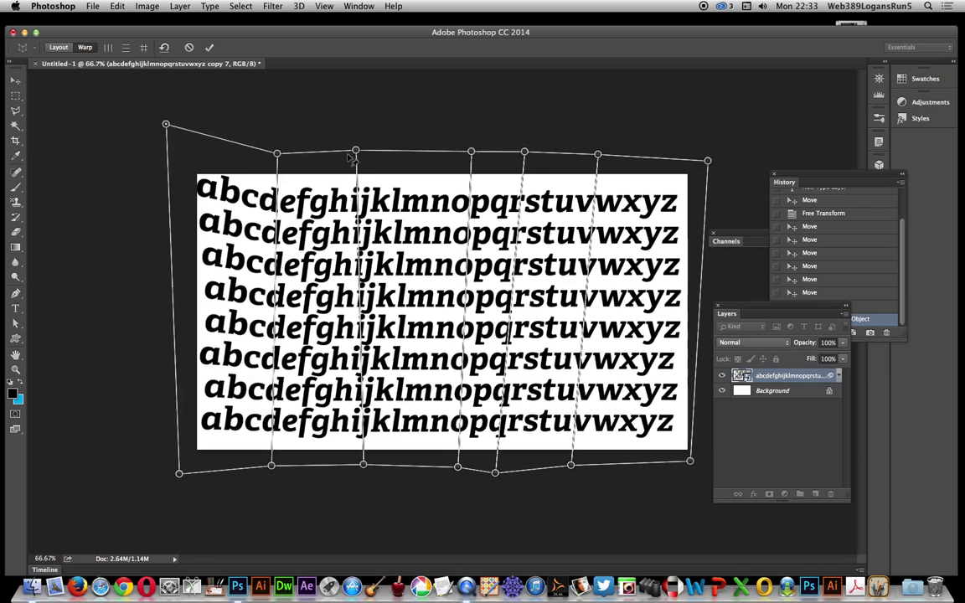
left_click_drag(357, 151, 337, 274)
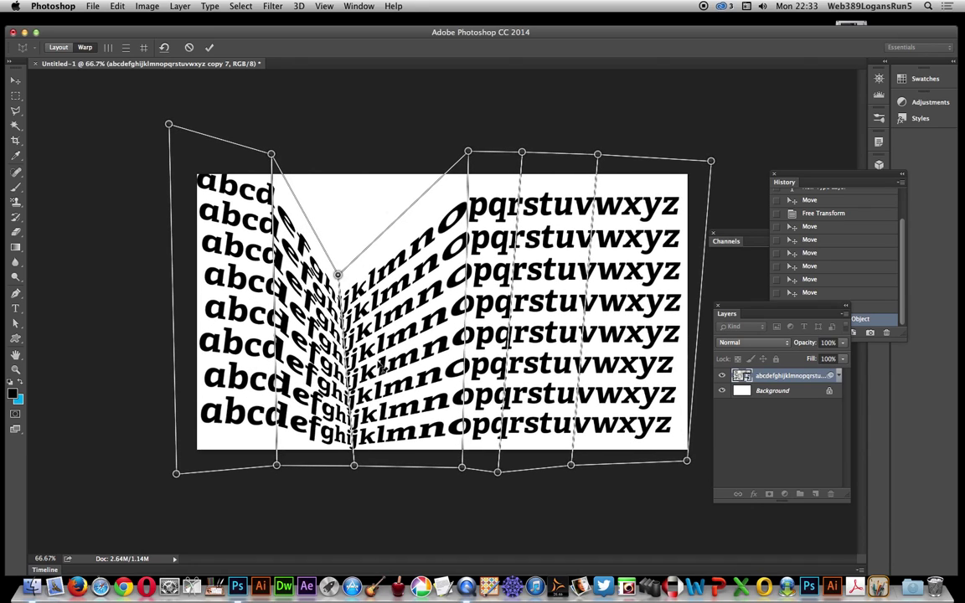
left_click_drag(468, 152, 401, 126)
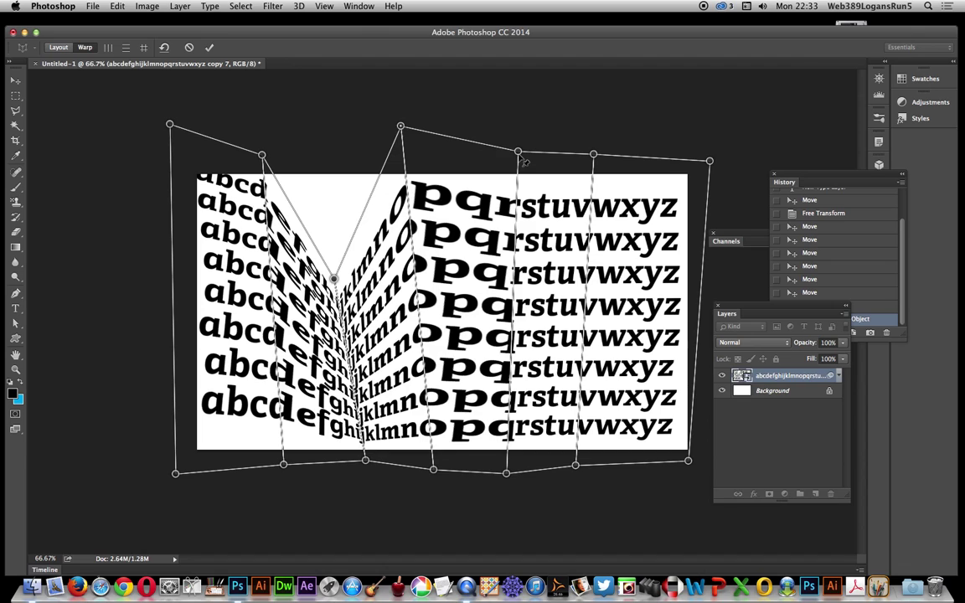
left_click_drag(518, 153, 459, 220)
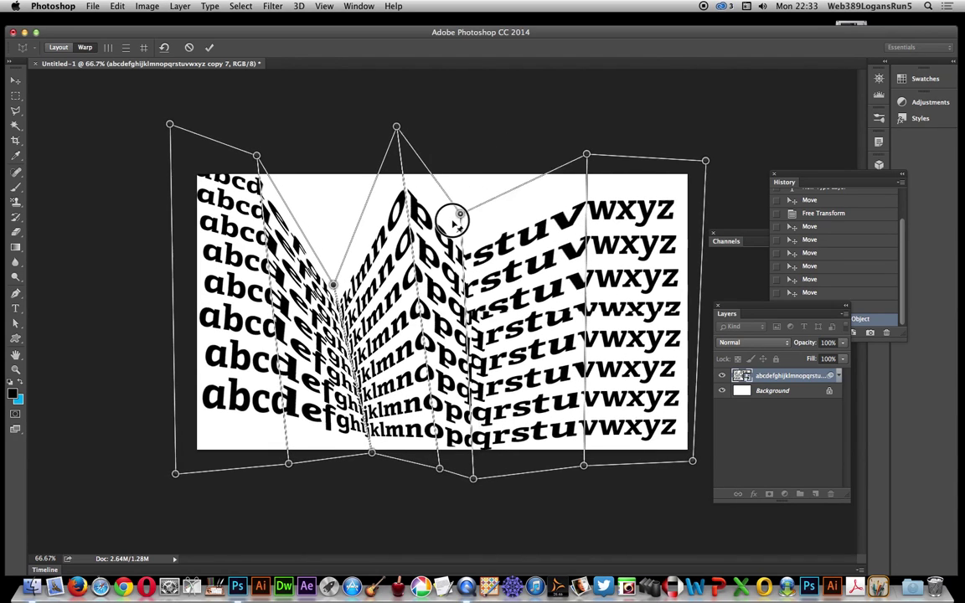
Bend the vwxyz panel and raise a bottom pin to deepen the zigzag, then commit the warp.
left_click_drag(586, 159, 561, 192)
left_click_drag(527, 144, 539, 102)
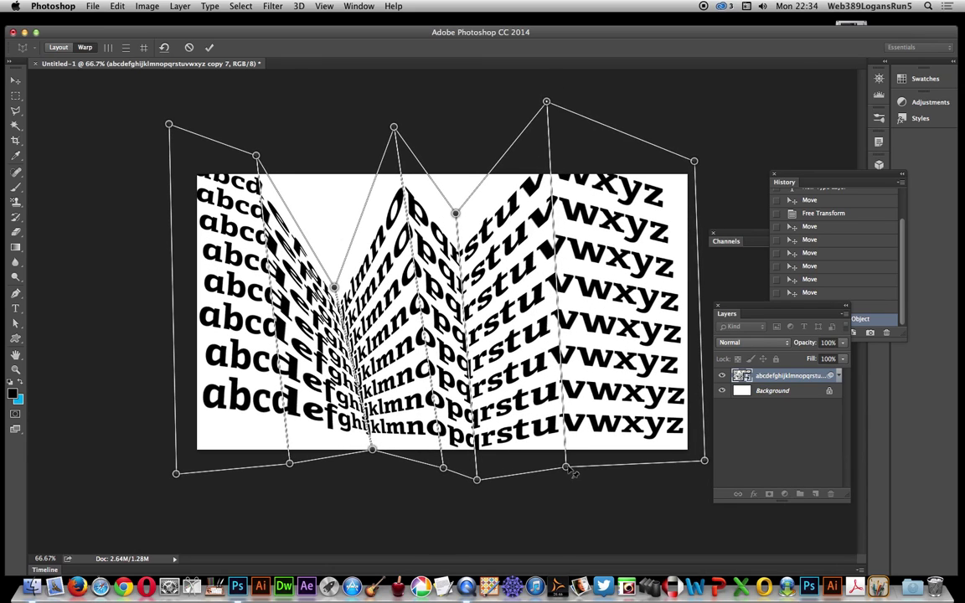
left_click_drag(566, 465, 537, 360)
left_click_drag(685, 459, 622, 504)
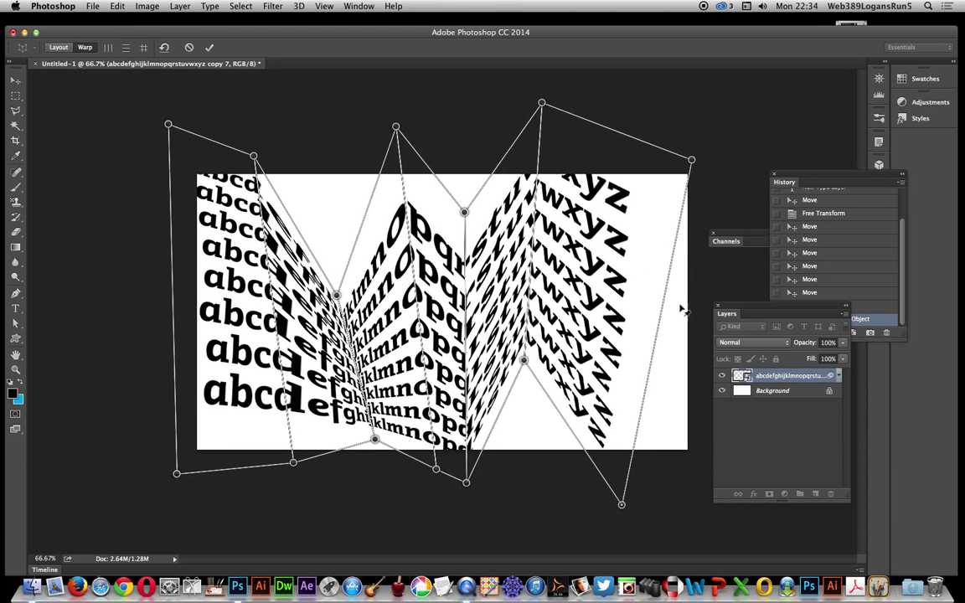
left_click(209, 49)
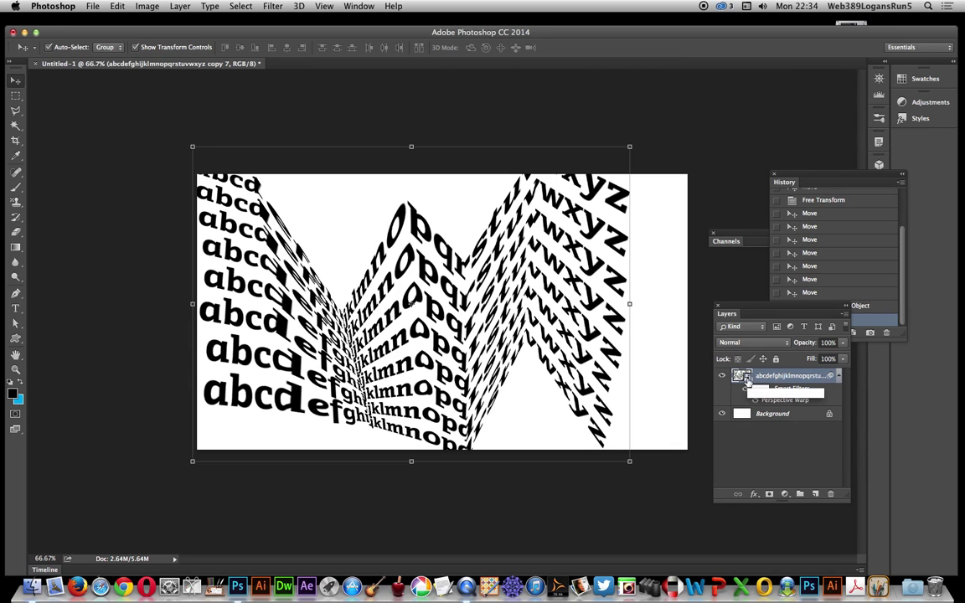
In the smart object's .psb, shrink the top alphabet row, rotate it −10.42° and move it over rows 3 and 4.
double_click(742, 376)
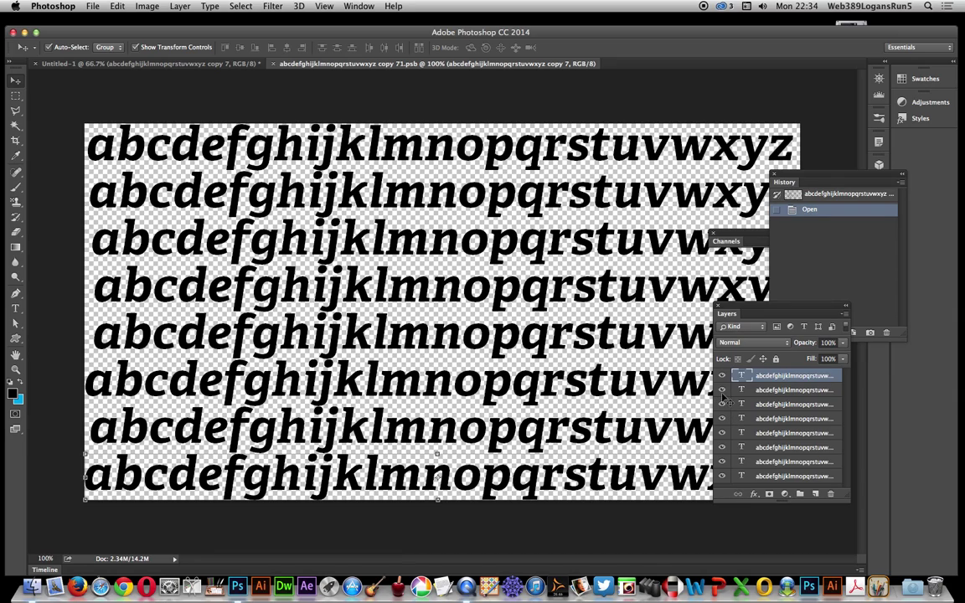
left_click(251, 134)
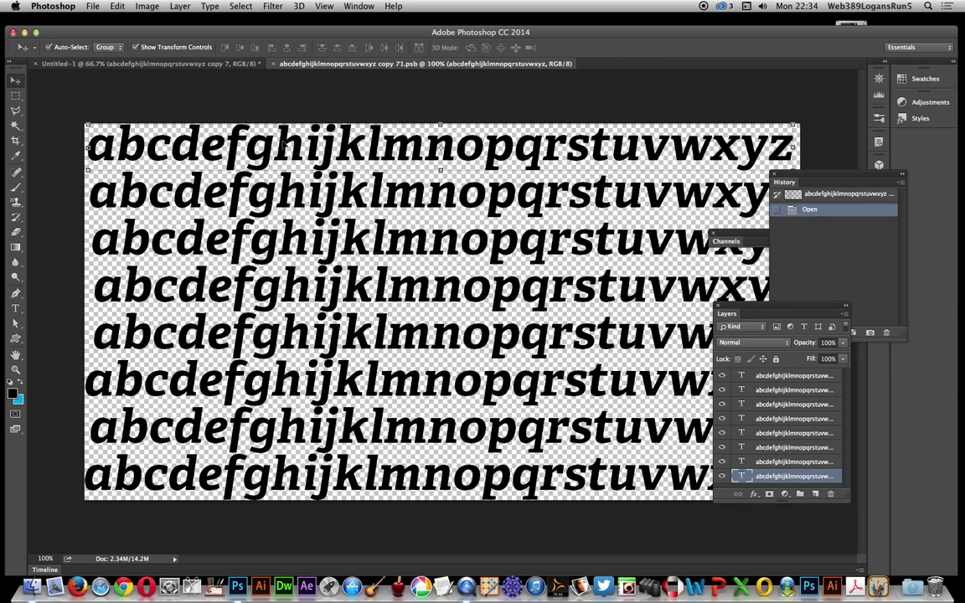
left_click_drag(87, 124, 278, 201)
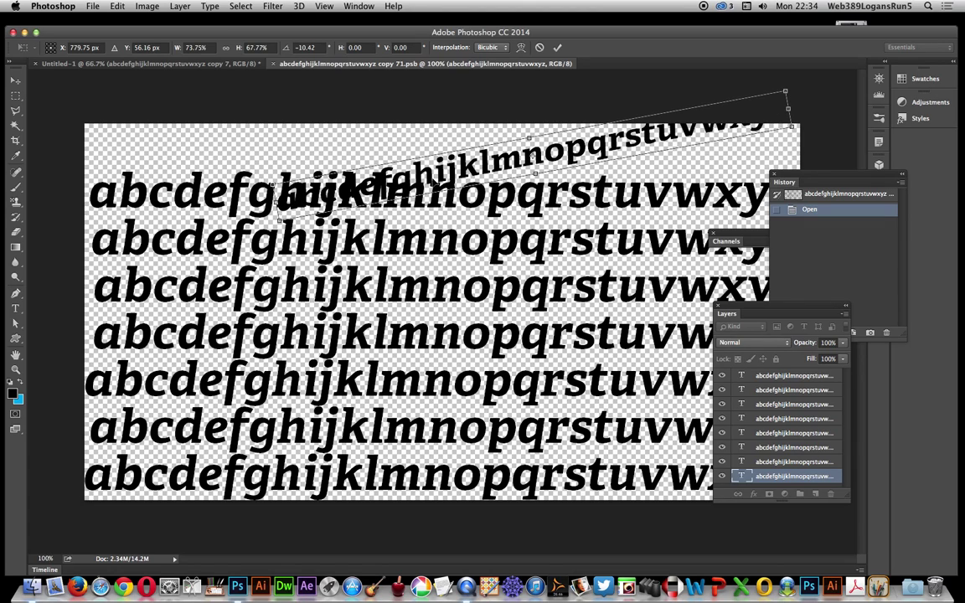
left_click_drag(385, 167, 285, 331)
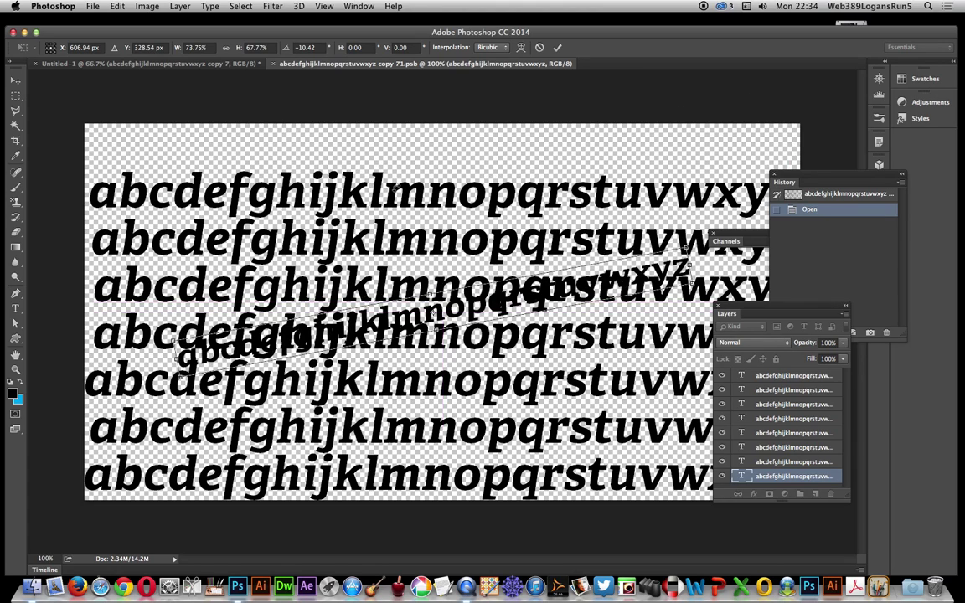
left_click(557, 50)
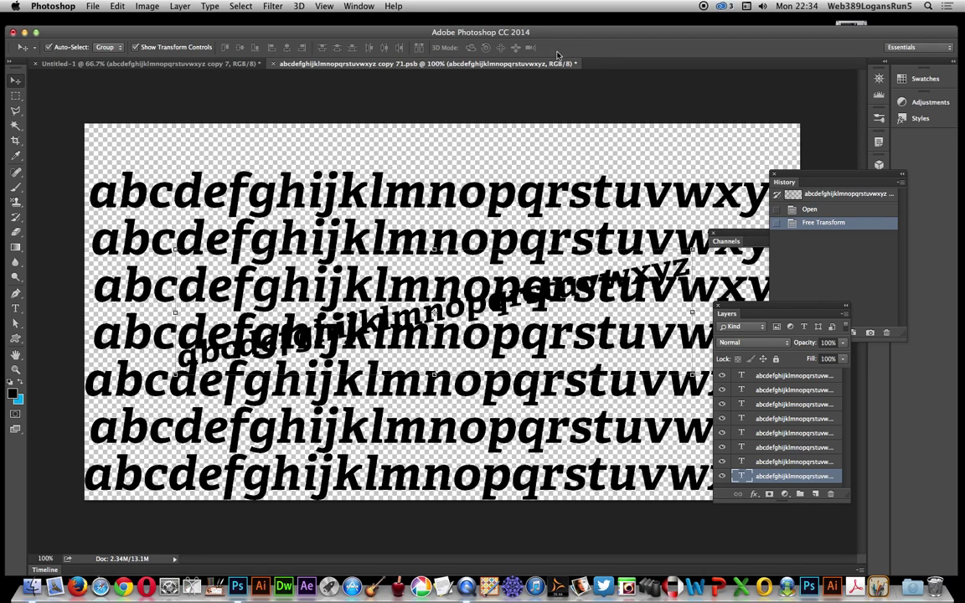
Close the .psb contents document and save its changes.
left_click(274, 67)
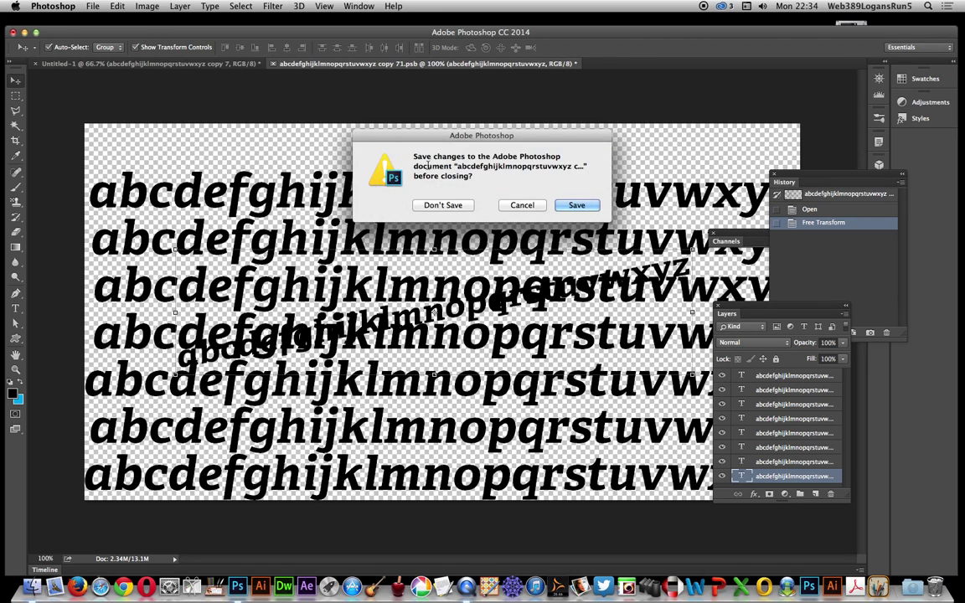
left_click(586, 209)
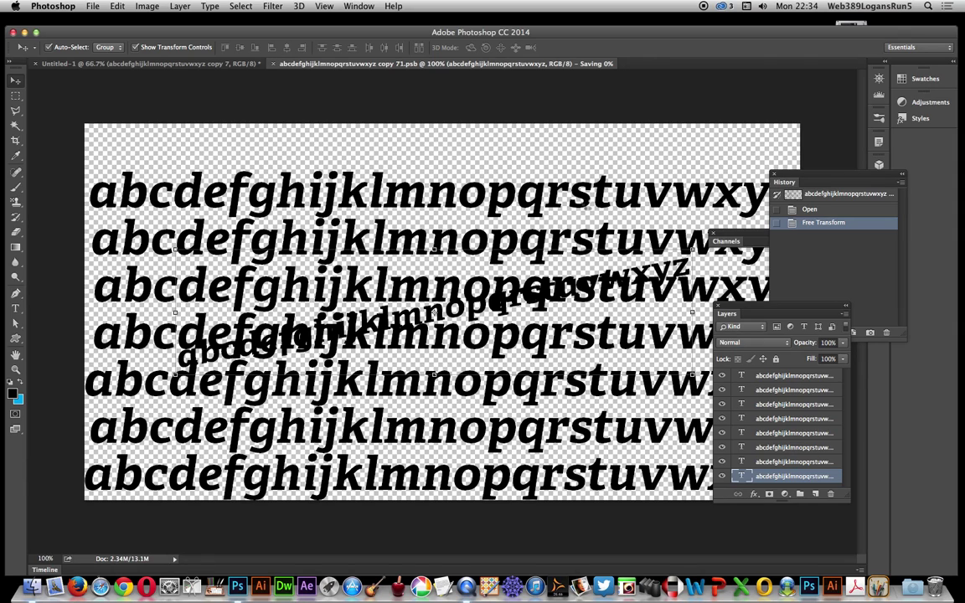